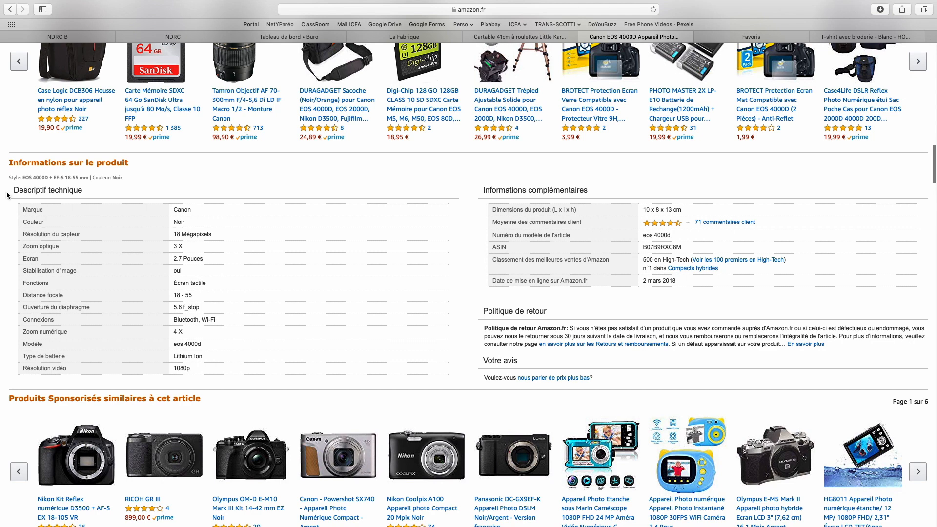
Step: Examine the Canon EOS 4000D's technical description, including the sensor resolution, optical zoom and colour entries
left_click_drag(12, 190, 196, 296)
left_click(227, 343)
left_click_drag(20, 233, 188, 255)
left_click(79, 233)
double_click(27, 222)
left_click(178, 221)
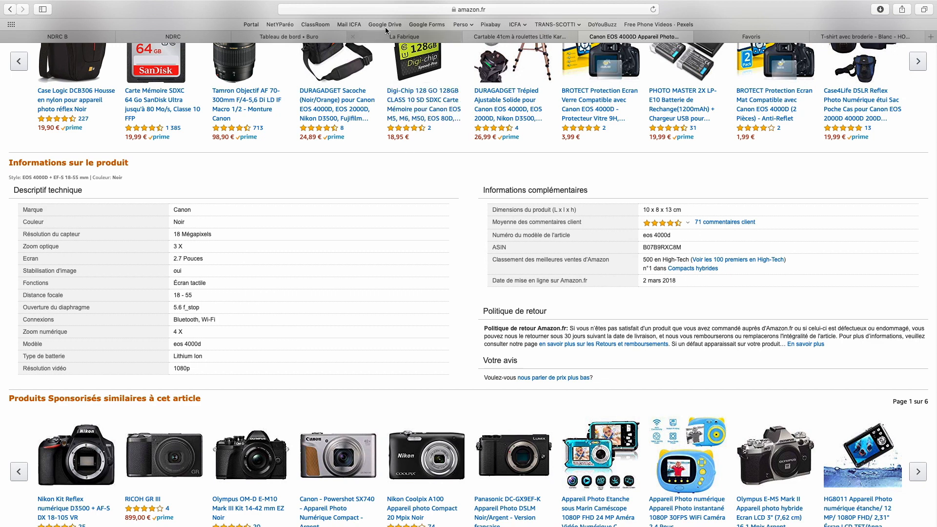
Step: Switch to the PrestaShop back office and open the form for a new product characteristic in the catalogue
left_click(268, 39)
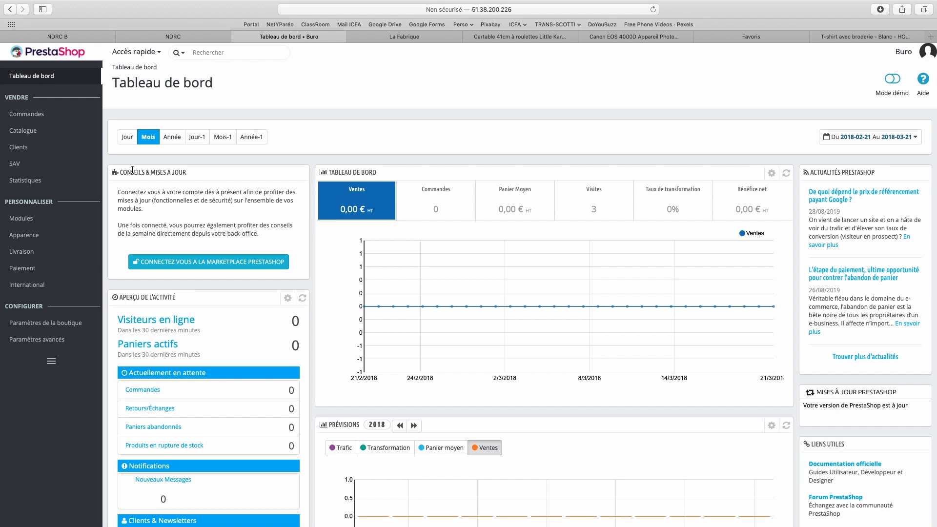
mouse_move(63, 134)
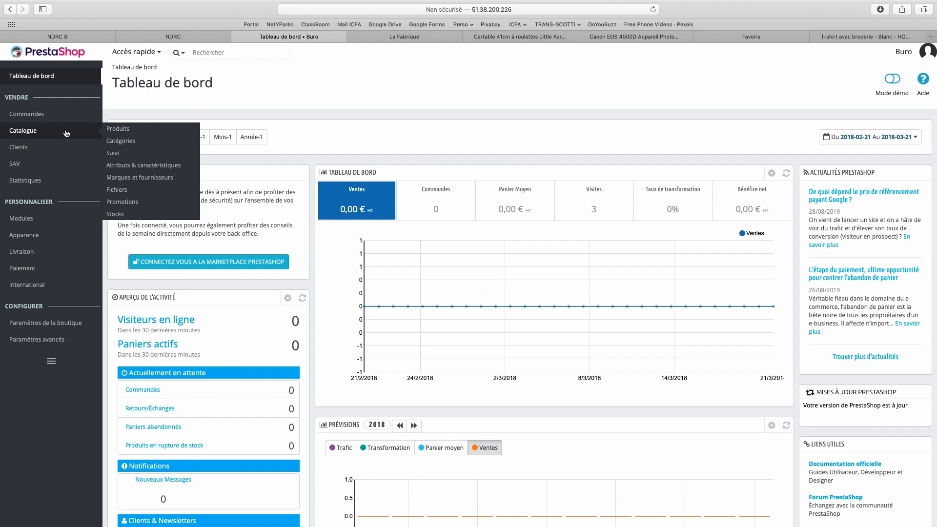
left_click(174, 166)
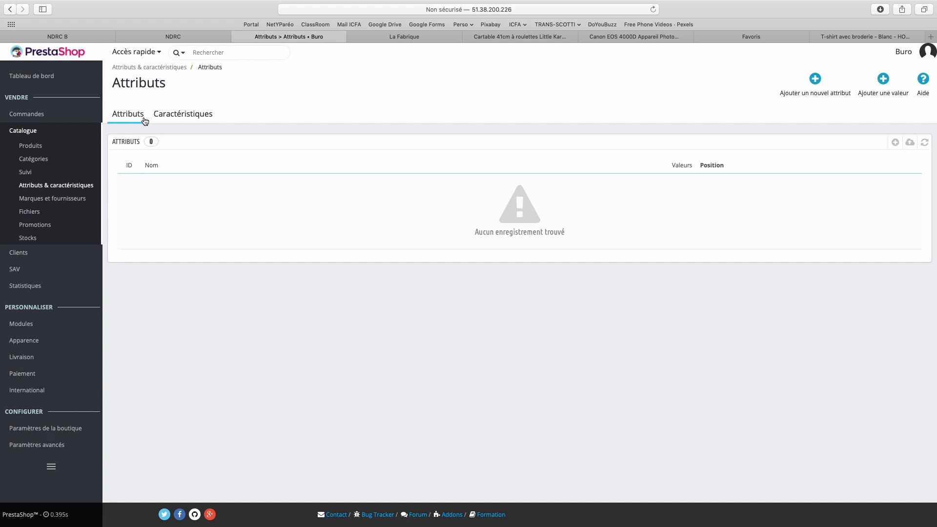
left_click(175, 119)
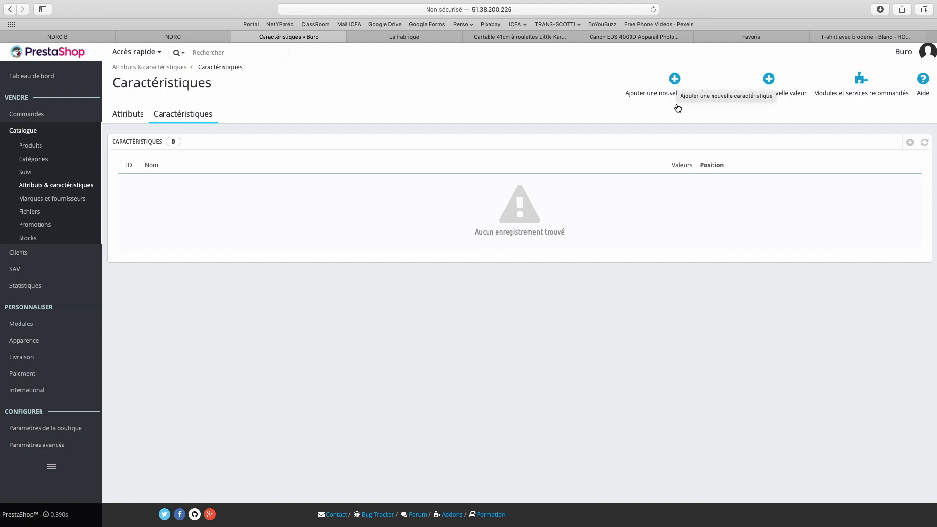
left_click(675, 81)
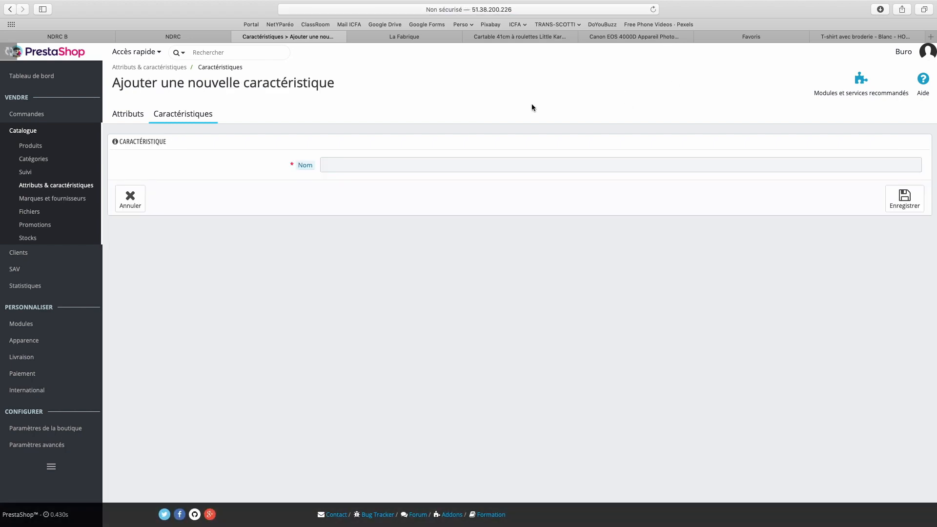
left_click(505, 165)
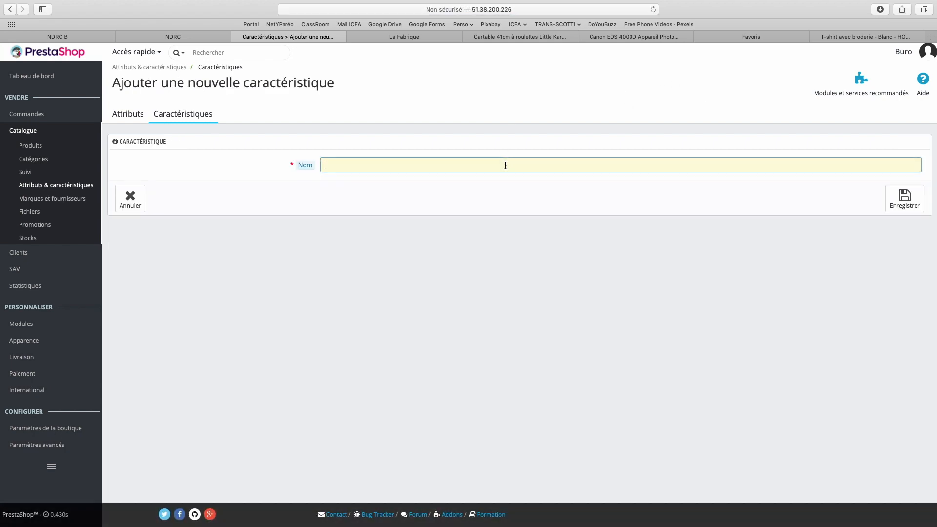
Step: Name the new characteristic "Zoom optique", copied from the Canon EOS 4000D specifications on Amazon, and save it
left_click(614, 39)
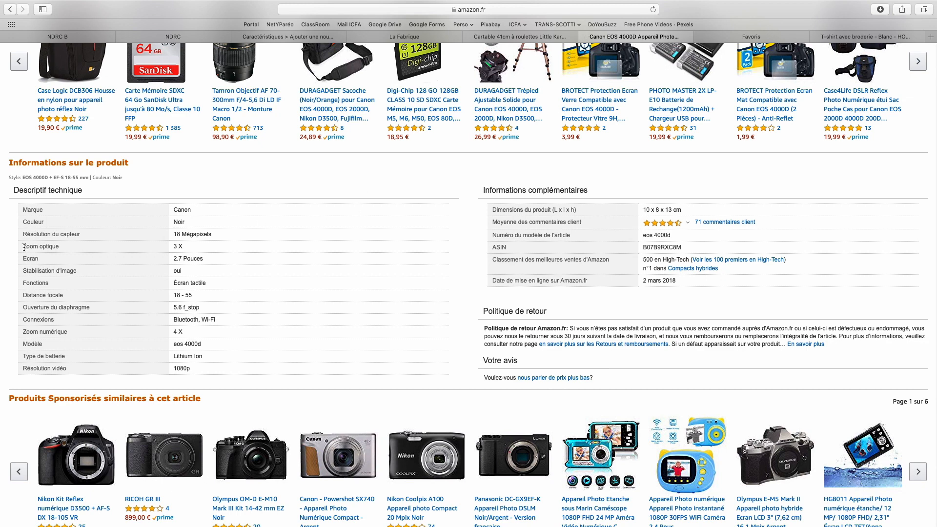
mouse_move(24, 246)
left_mouse_down()
mouse_move(60, 245)
mouse_move(20, 250)
left_mouse_up()
key("super+c")
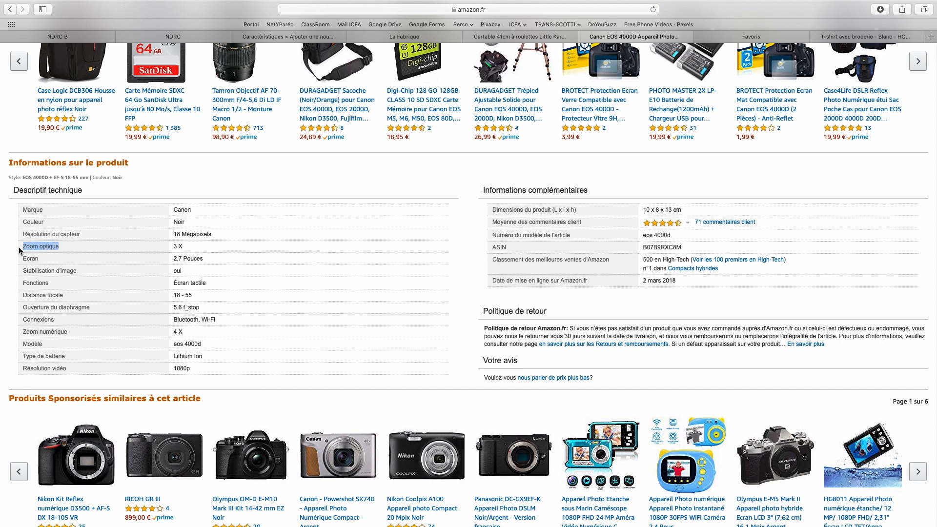
left_click(286, 34)
key("super+v")
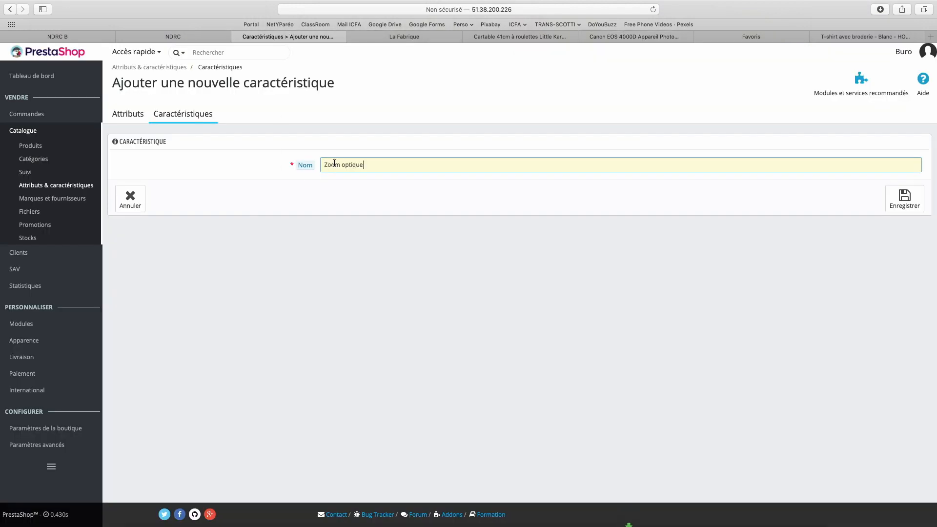
left_click(895, 201)
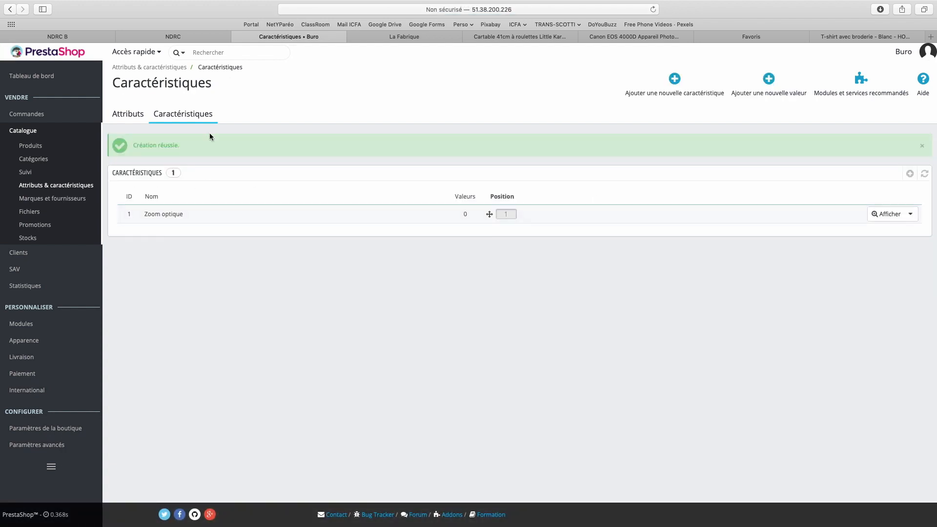
Step: Add the value "3 X", copied from the Amazon specifications, to the Zoom optique characteristic and save it with another value to follow
left_click(204, 217)
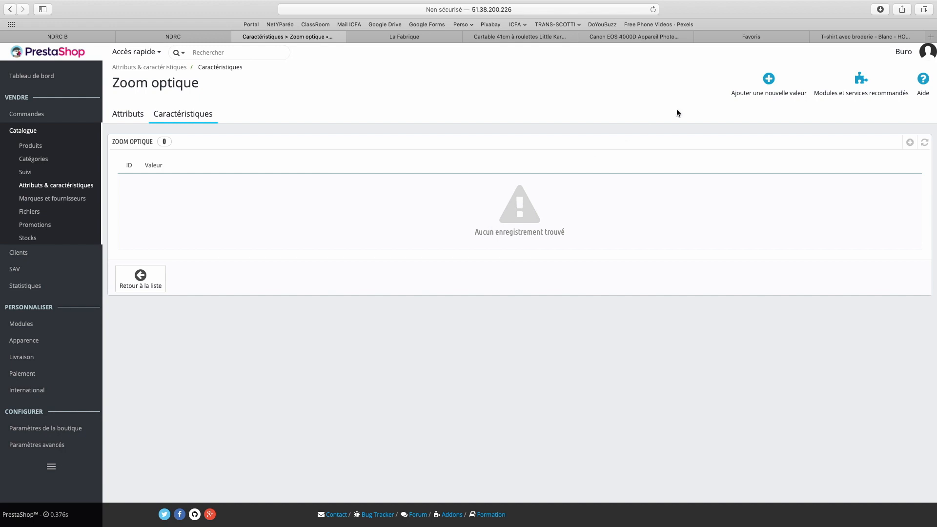
left_click(768, 82)
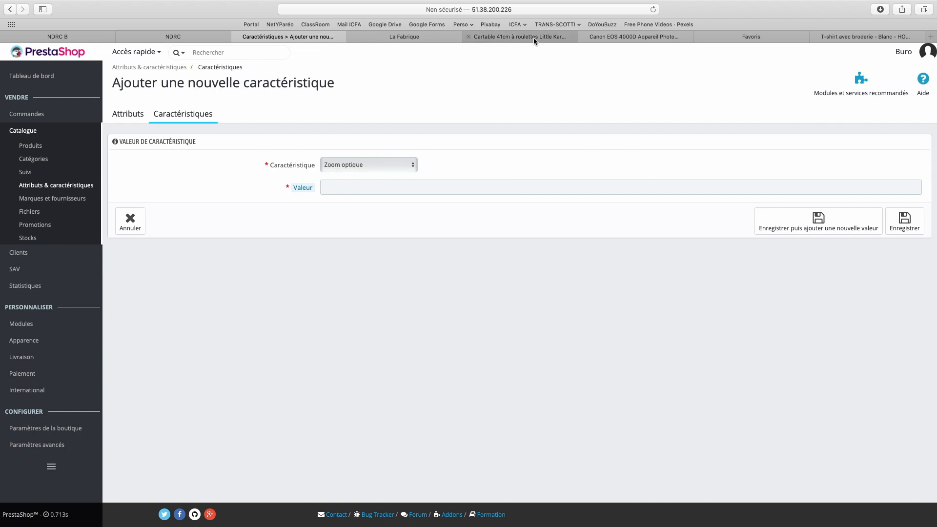
left_click(585, 37)
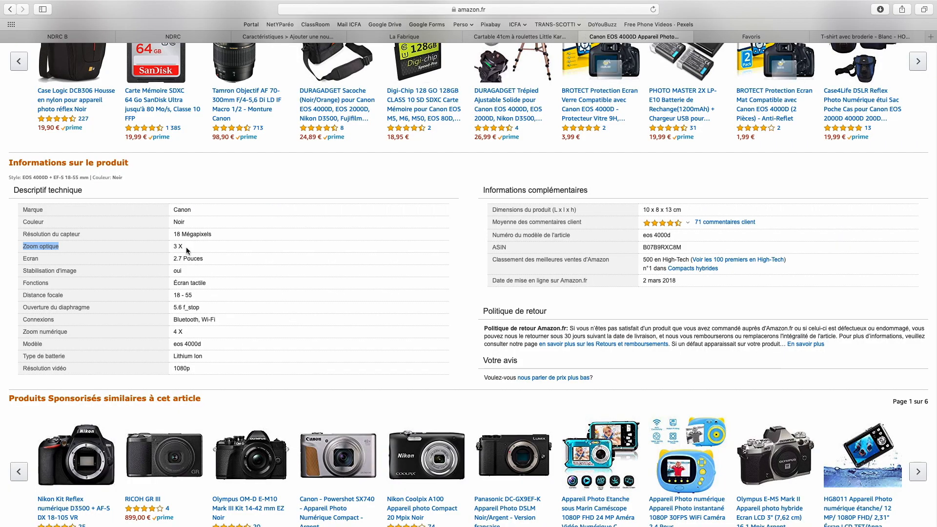
left_click_drag(185, 248, 172, 247)
key("super+c")
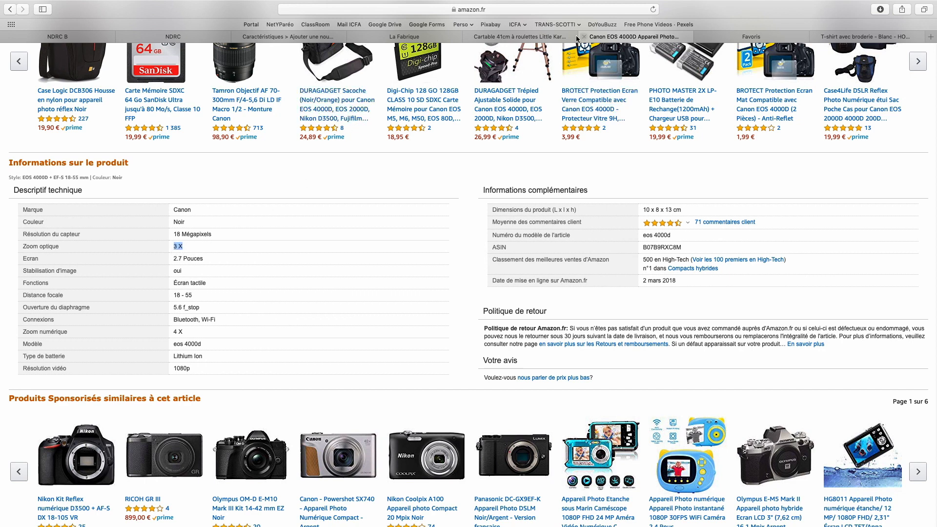
left_click(289, 36)
left_click(351, 191)
key("super+v")
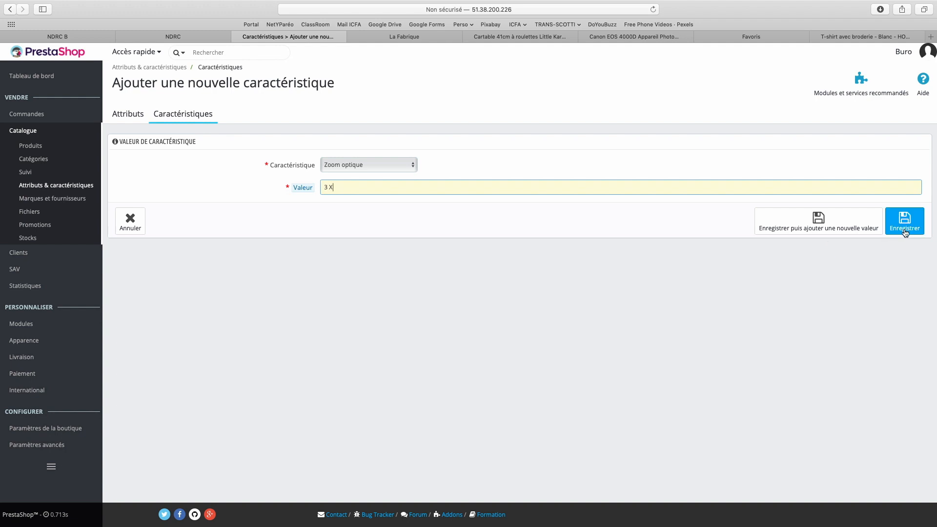
left_click(788, 233)
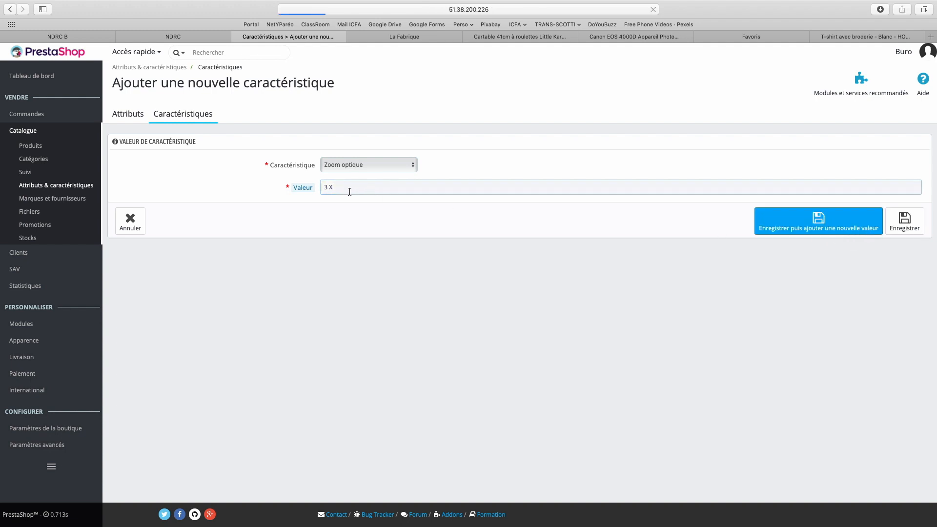
Step: Add and save the second value "2 X" for Zoom optique, and display the characteristic's list of values
type("2 X")
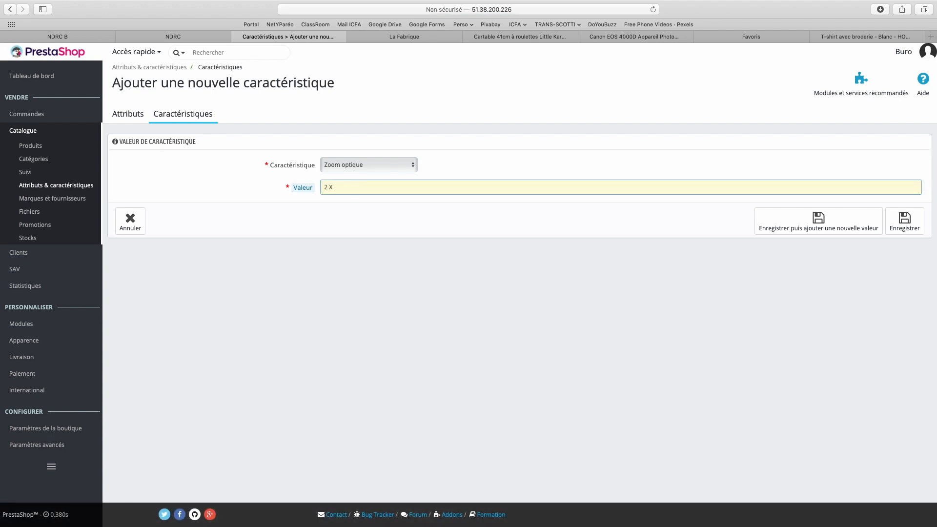
left_click(898, 222)
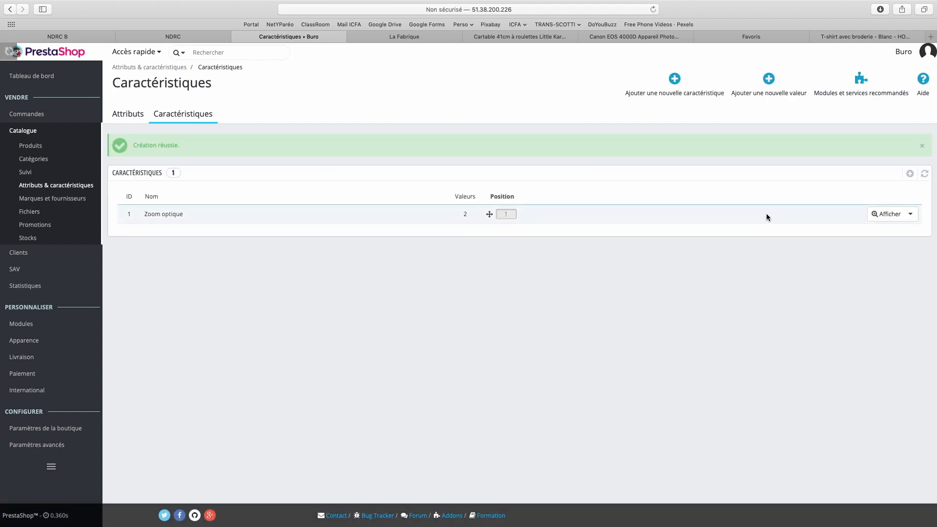
left_click(164, 222)
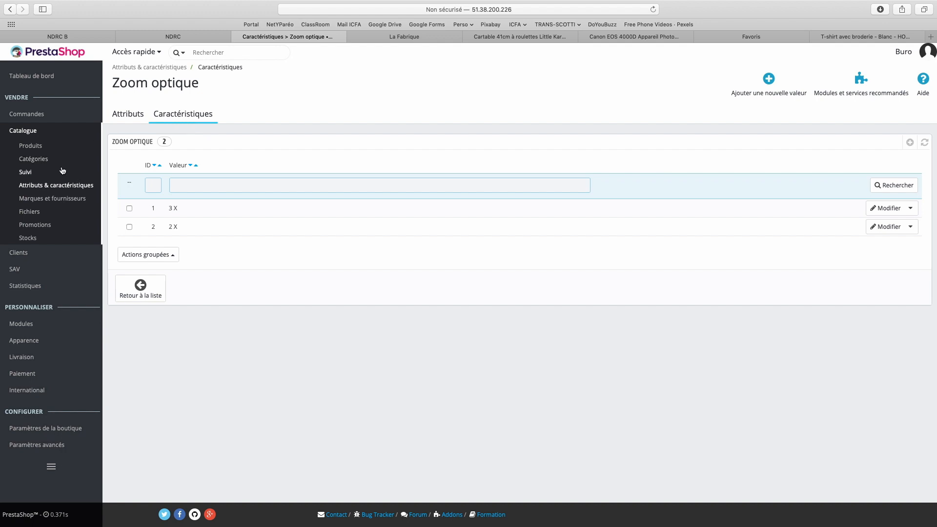
Step: Create a new product and assign it the Zoom optique characteristic with the predefined value 3 X
left_click(35, 147)
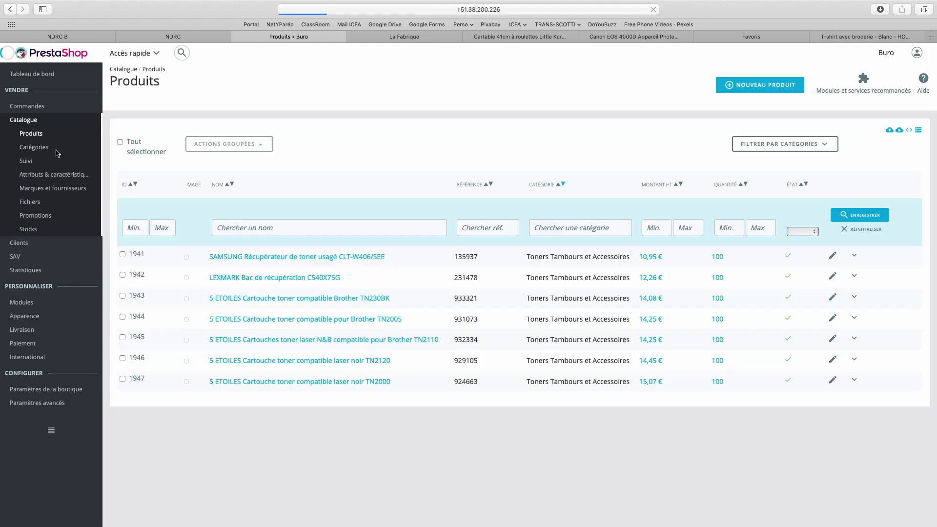
left_click(771, 93)
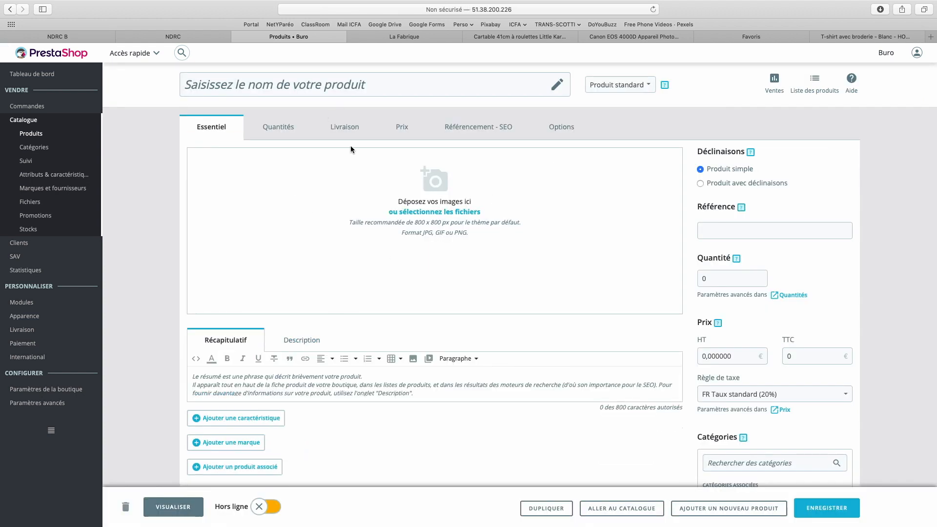
scroll(359, 161, "down", 3)
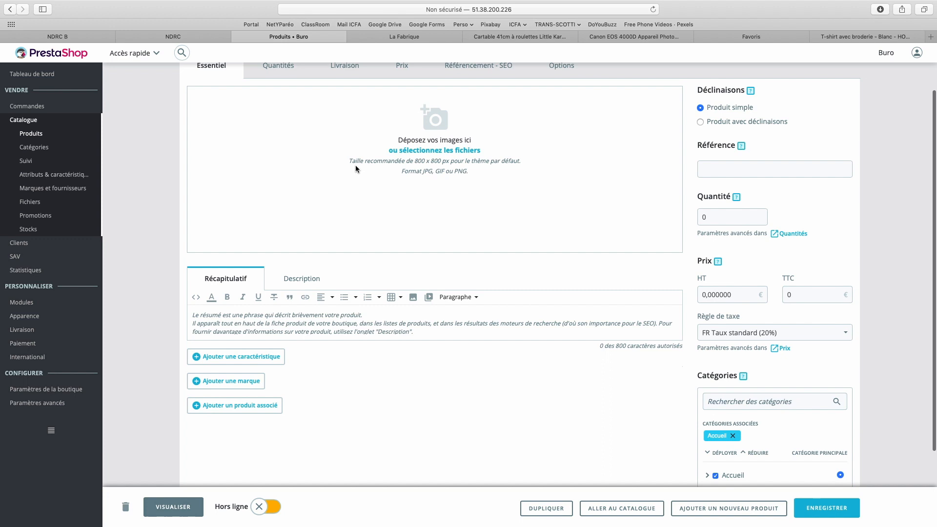
left_click(236, 357)
left_click(271, 386)
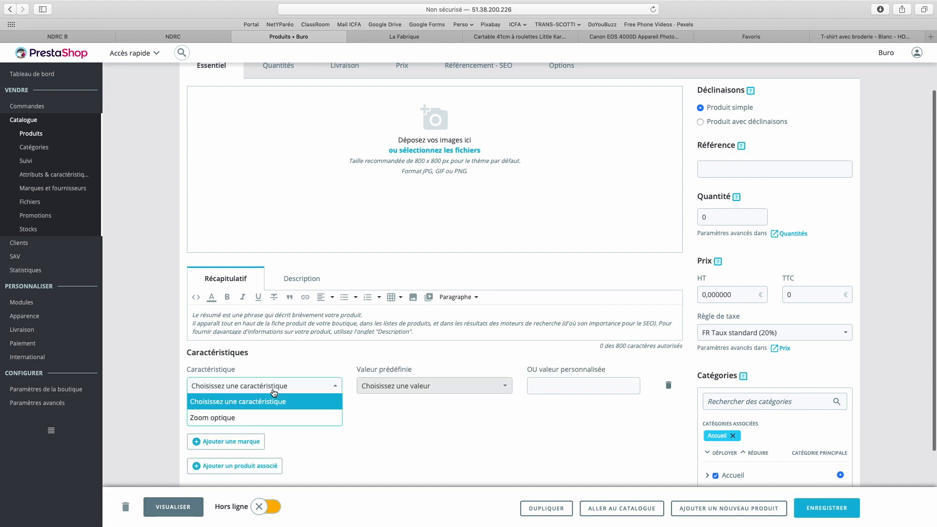
left_click(232, 419)
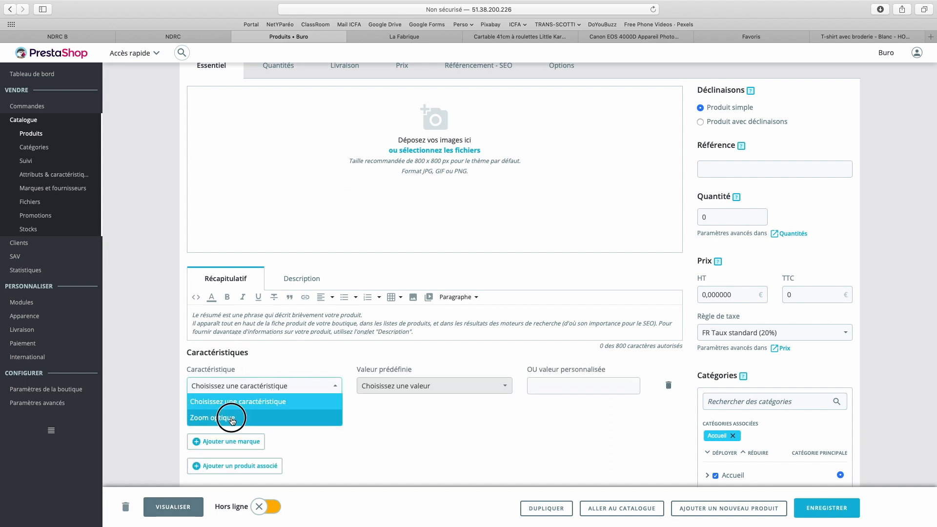
left_click(418, 386)
left_click(400, 434)
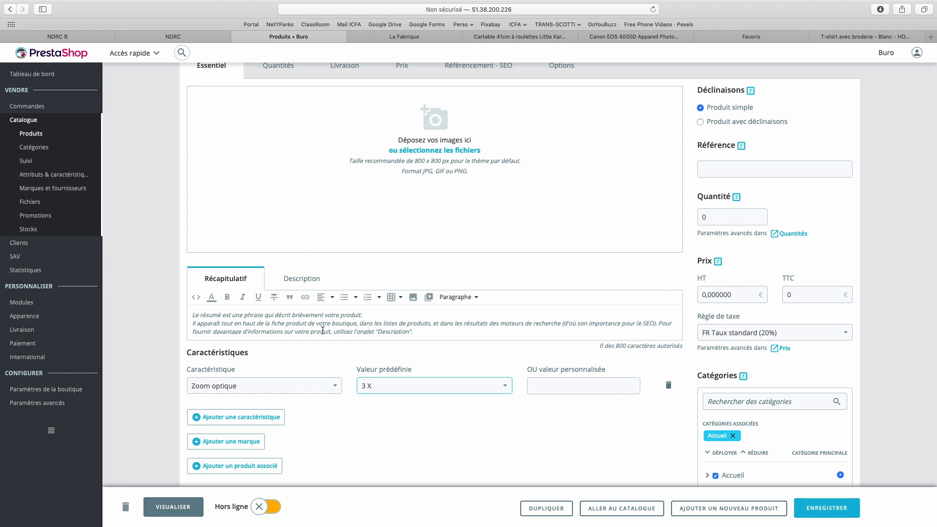
Step: Review the whole technical description table of the Canon EOS 4000D on Amazon as a model for product characteristics
left_click(634, 37)
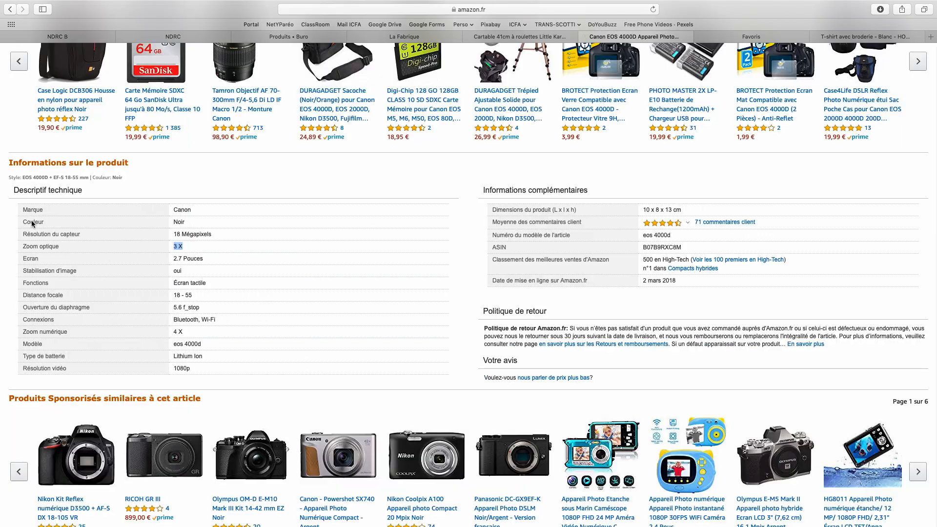
left_click_drag(13, 189, 314, 342)
left_click(314, 341)
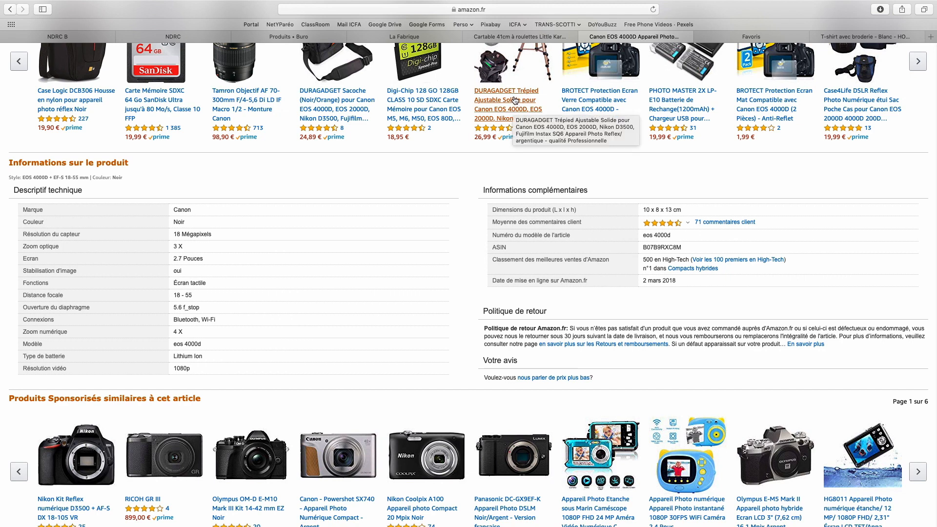
Step: Examine the H&M embroidered T-shirt's variants by switching between black and white and viewing the available sizes
left_click(844, 38)
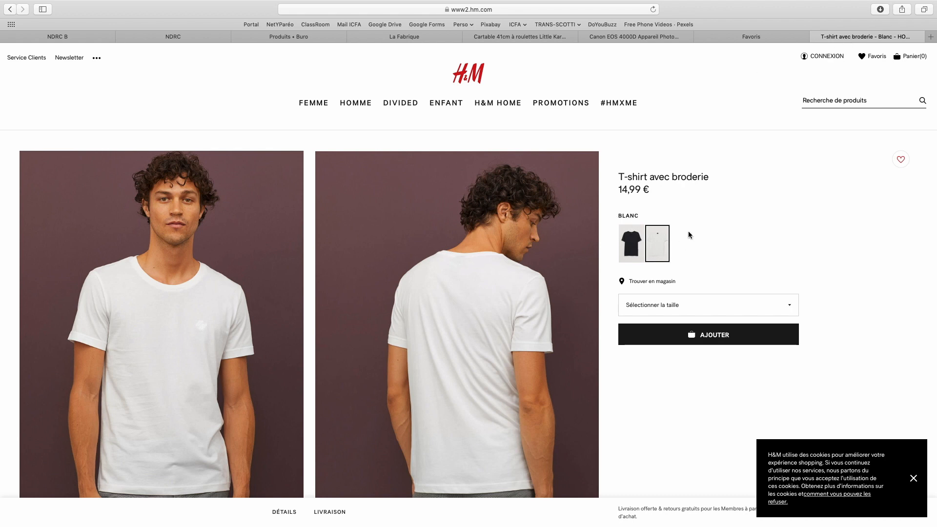
left_click(629, 251)
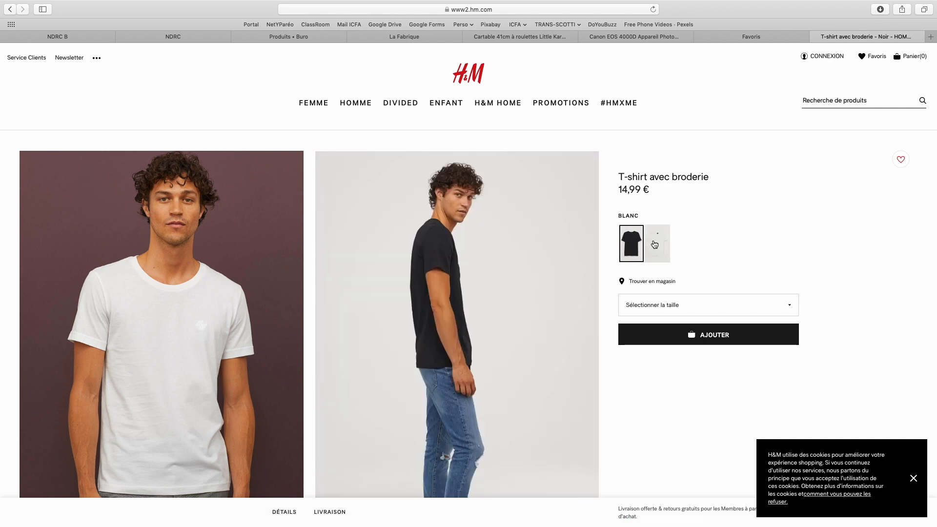
left_click(657, 243)
scroll(678, 298, "down", 1)
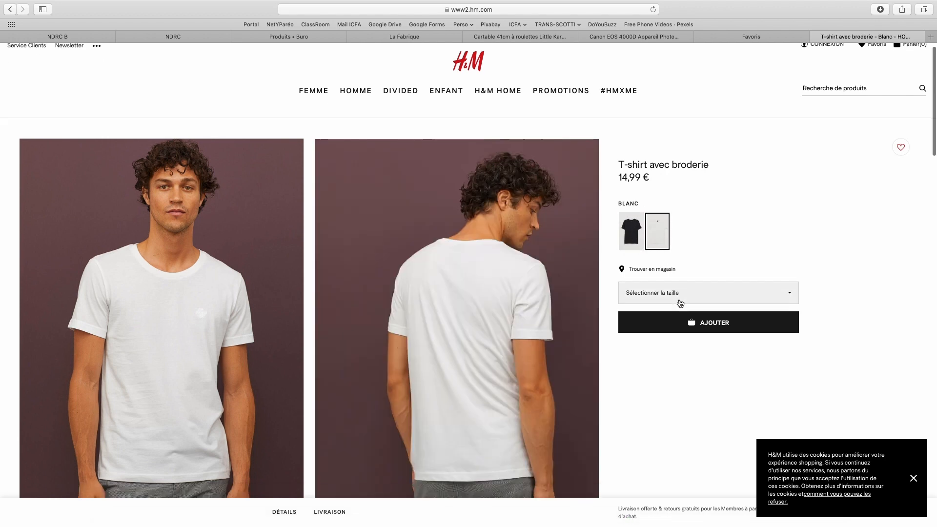
left_click(688, 285)
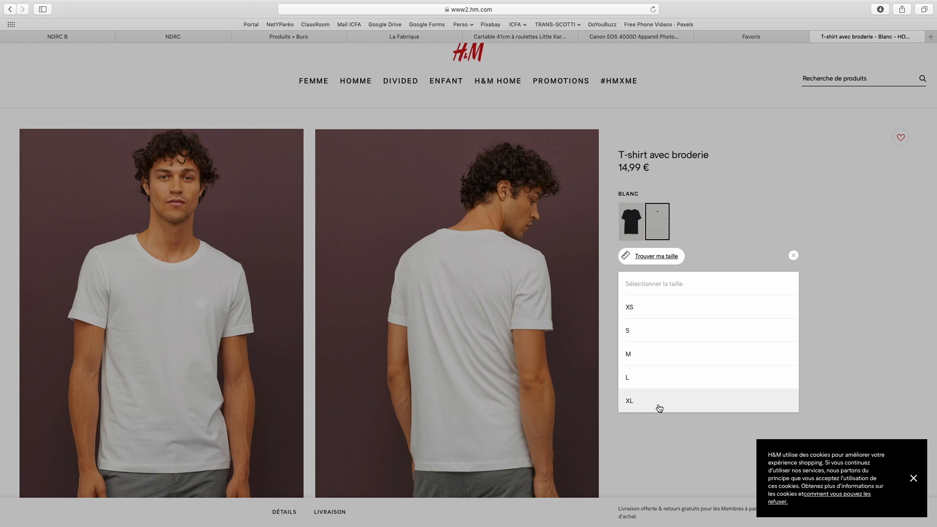
left_click(662, 309)
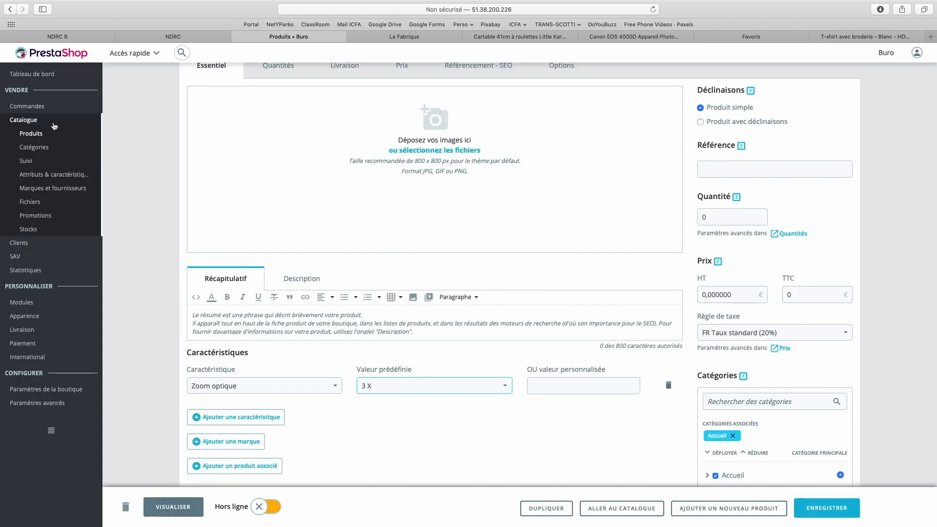
Step: Create and save a new attribute named "Taille T-Shirt" with public name "Taille" and attribute type Liste déroulante
left_click(54, 175)
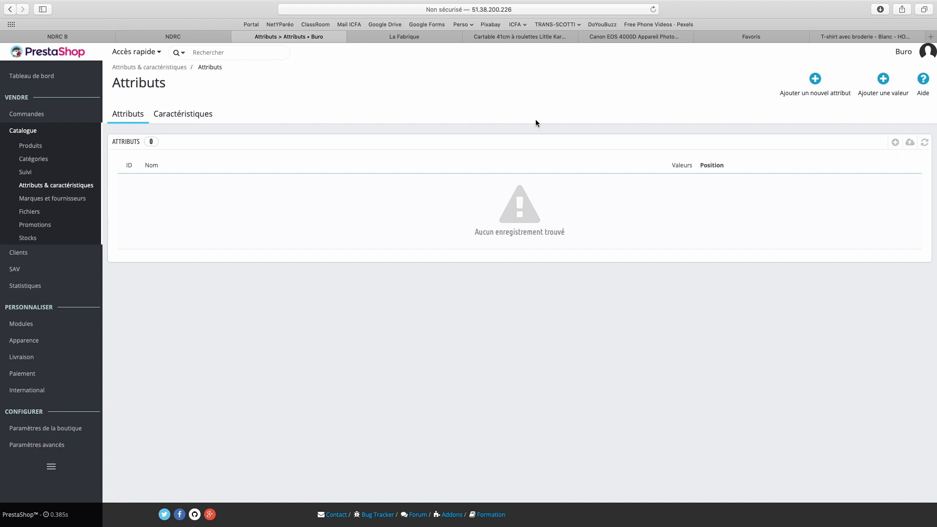
left_click(818, 83)
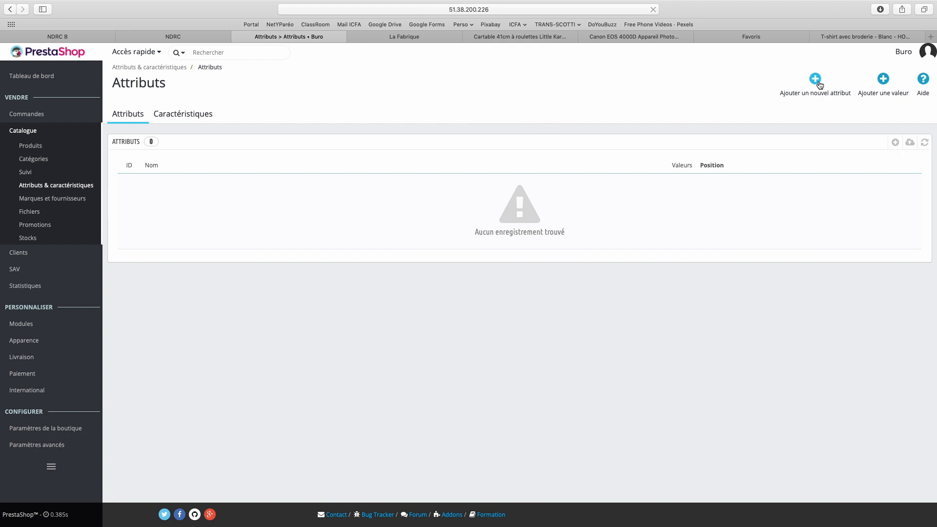
left_click(356, 164)
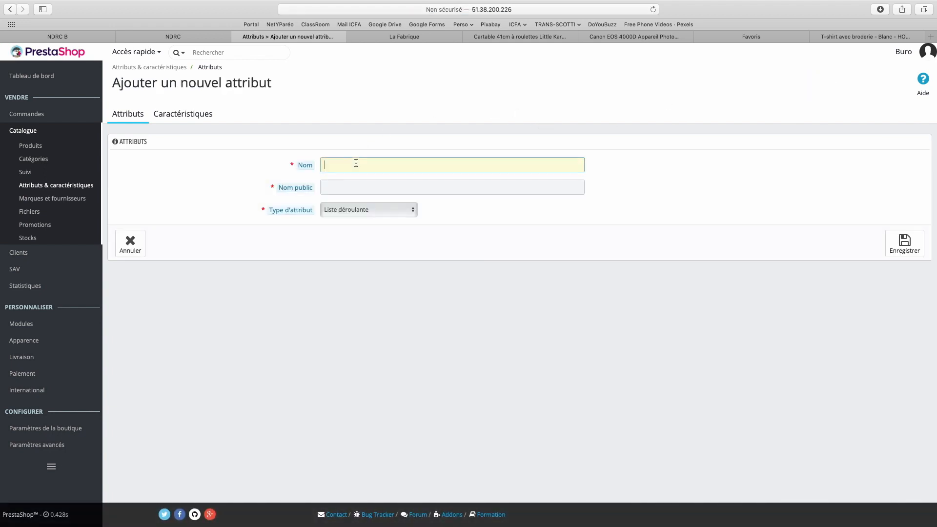
type("Taille T-Shirt")
key("Tab")
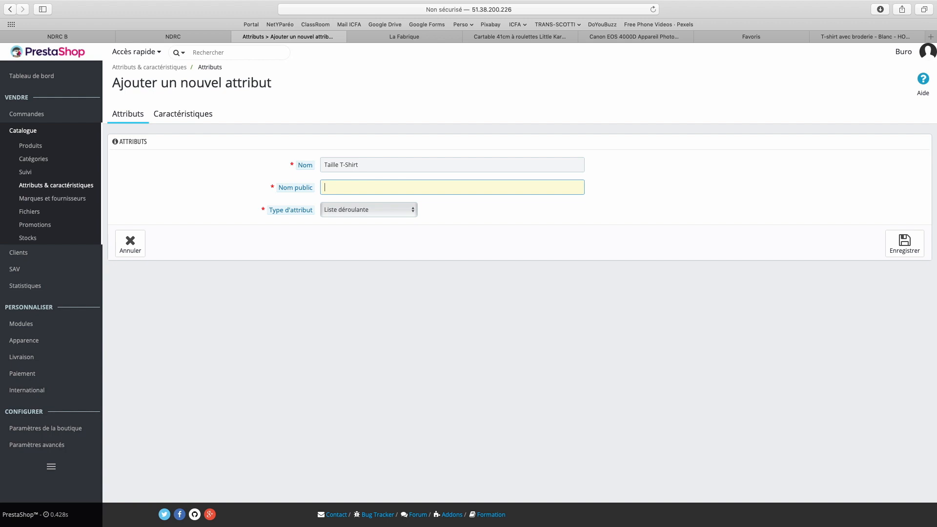
type("Taille")
left_click(361, 211)
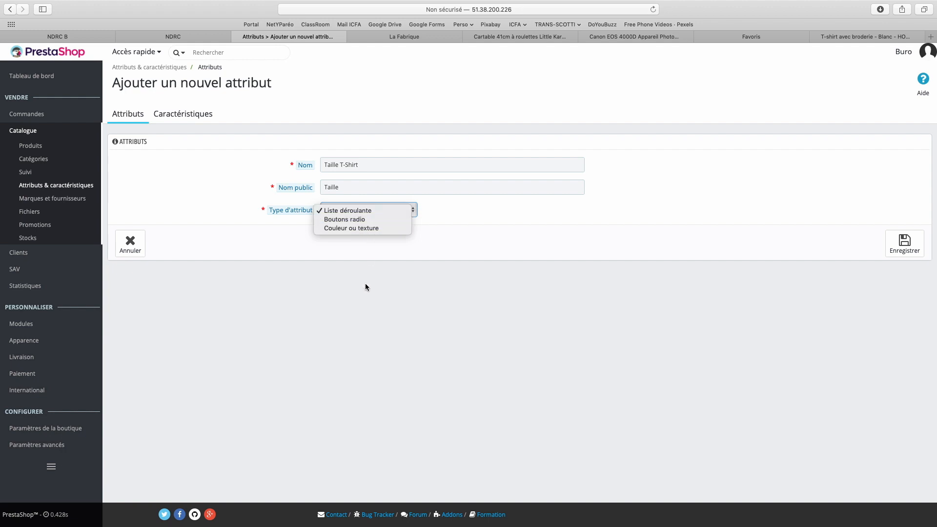
left_click(341, 210)
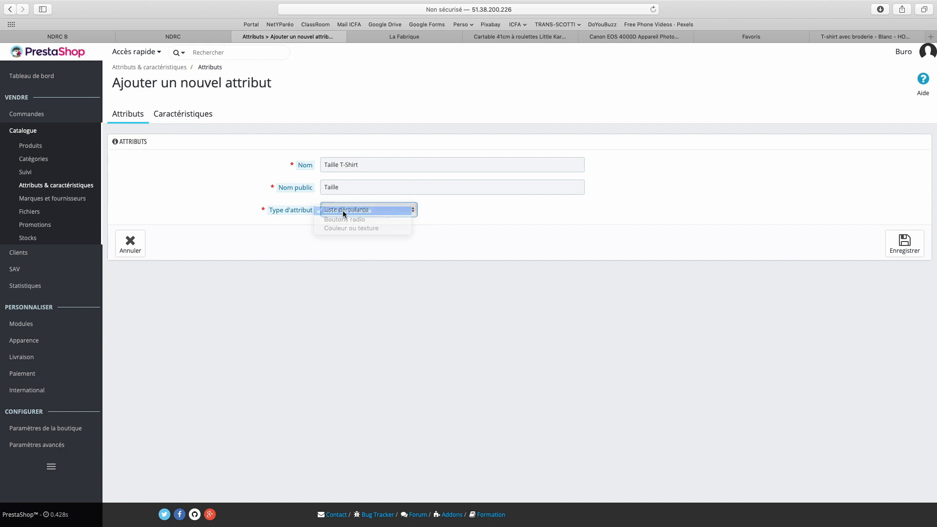
left_click(900, 254)
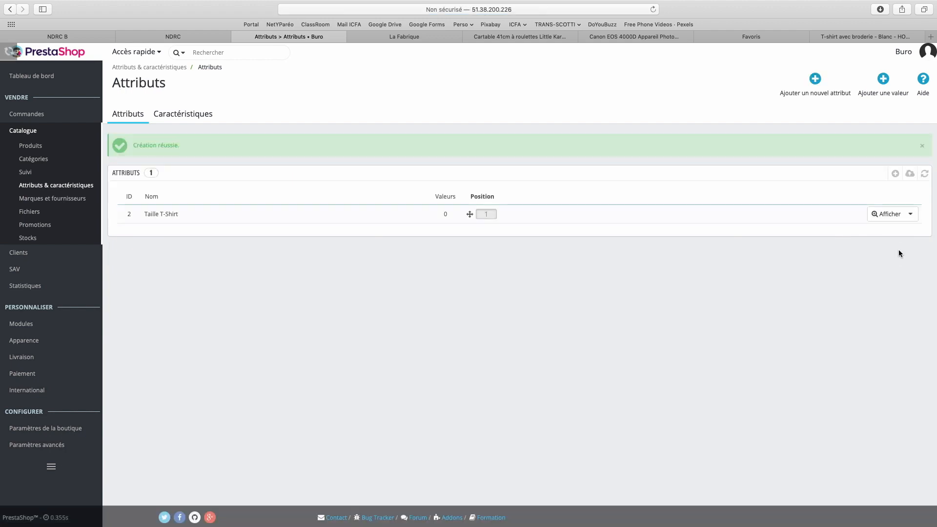
Step: Add the values "XS" and "S" to the Taille T-Shirt attribute, saving each one and continuing with a new value
left_click(247, 219)
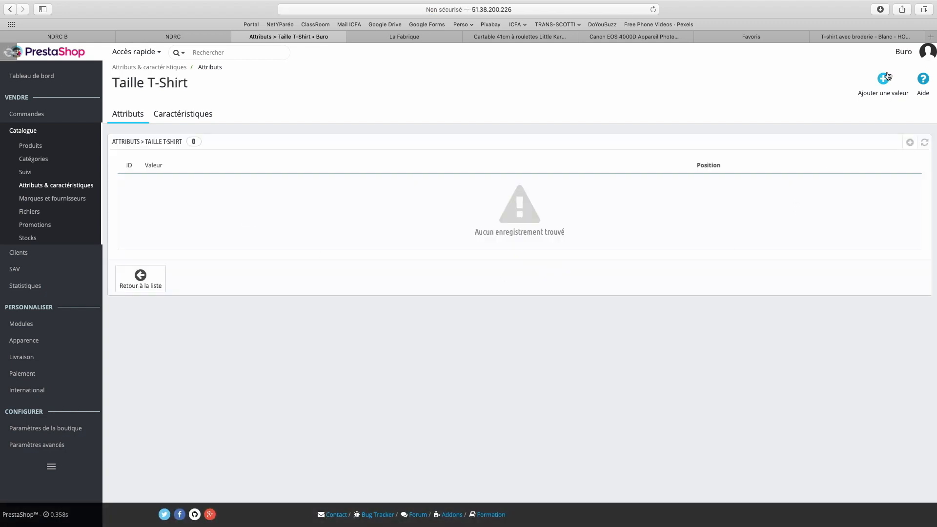
left_click(881, 86)
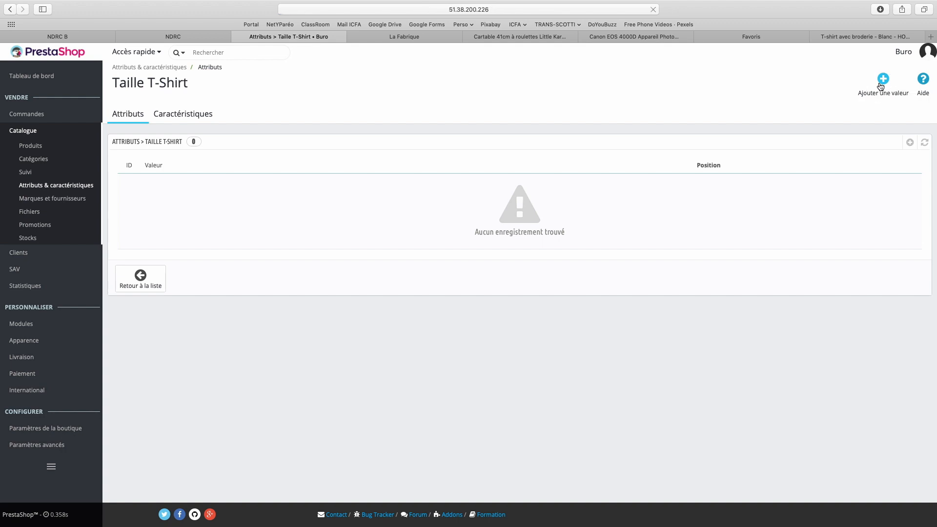
left_click(385, 191)
type("XS")
left_click(823, 236)
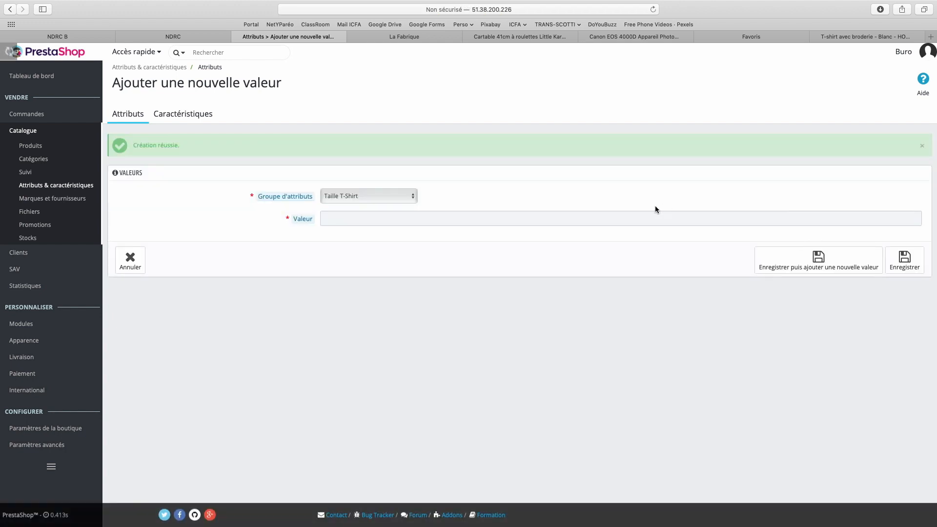
left_click(510, 213)
type("S")
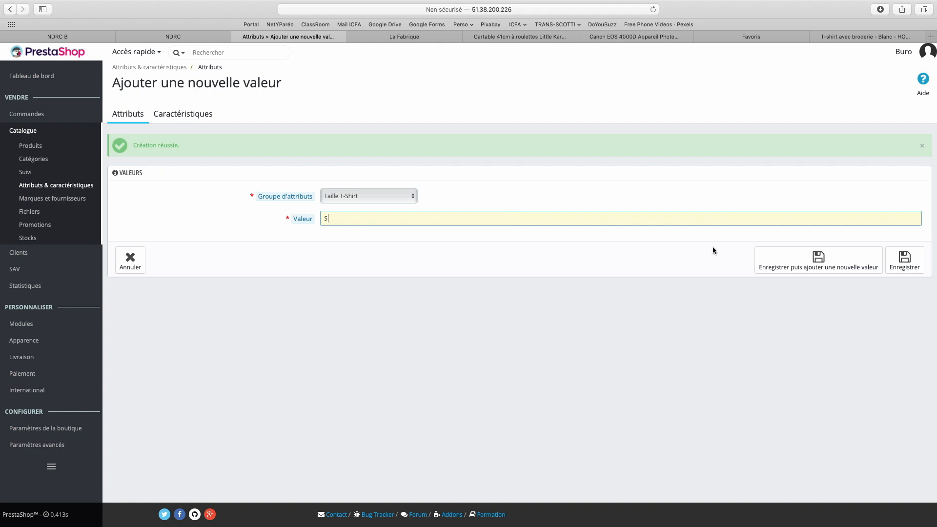
left_click(788, 258)
Step: Add and save the sizes "M" and "L" as further values of the Taille T-Shirt attribute
left_click(538, 218)
type("MM")
key("BackSpace")
left_click(759, 261)
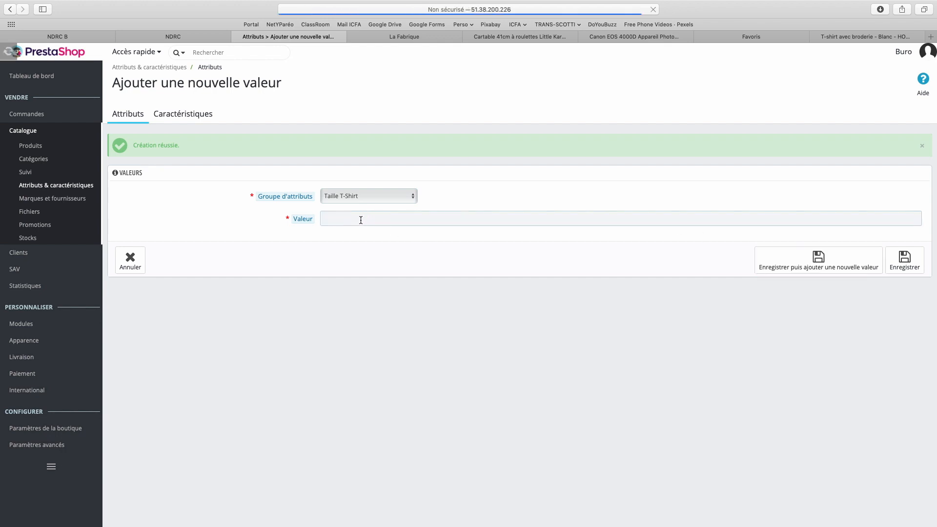
type("L")
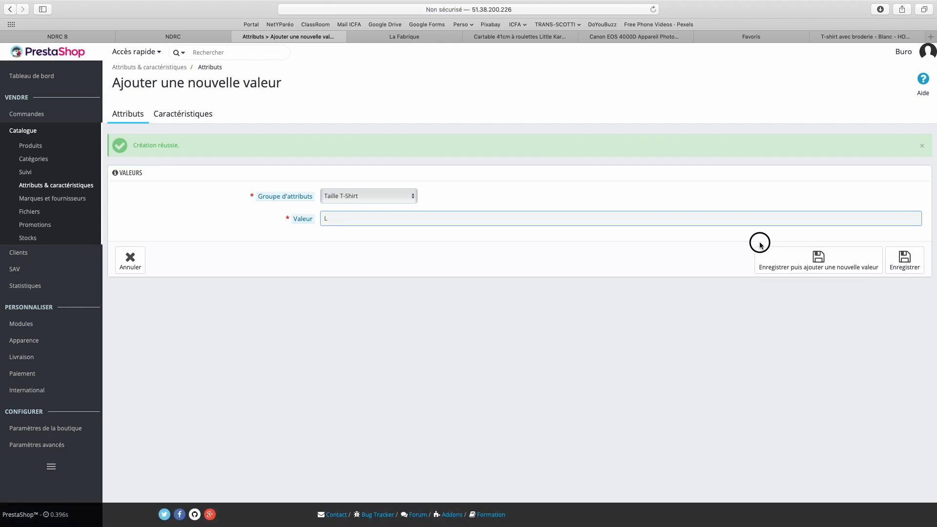
left_click(762, 255)
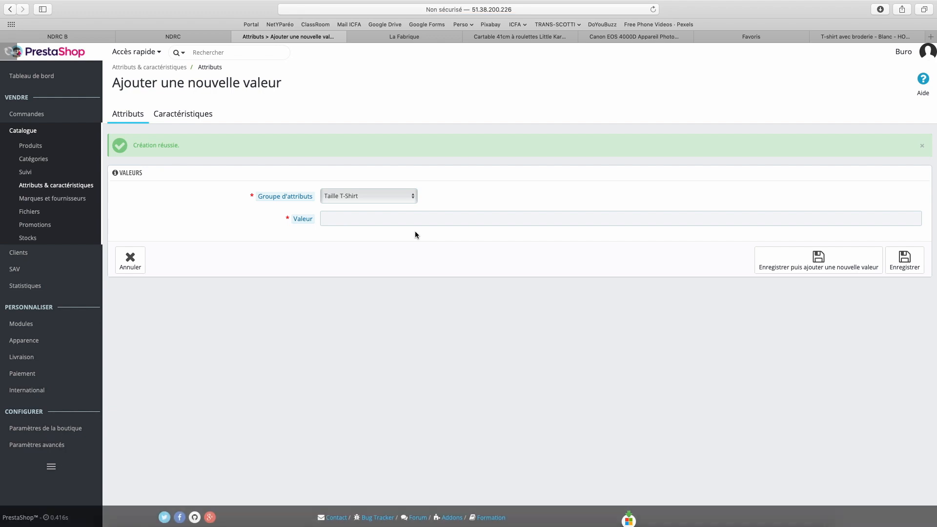
Step: Add and save the values "XL" and "XX" for Taille T-Shirt, and open the attribute's list of values
left_click(361, 216)
type("XL")
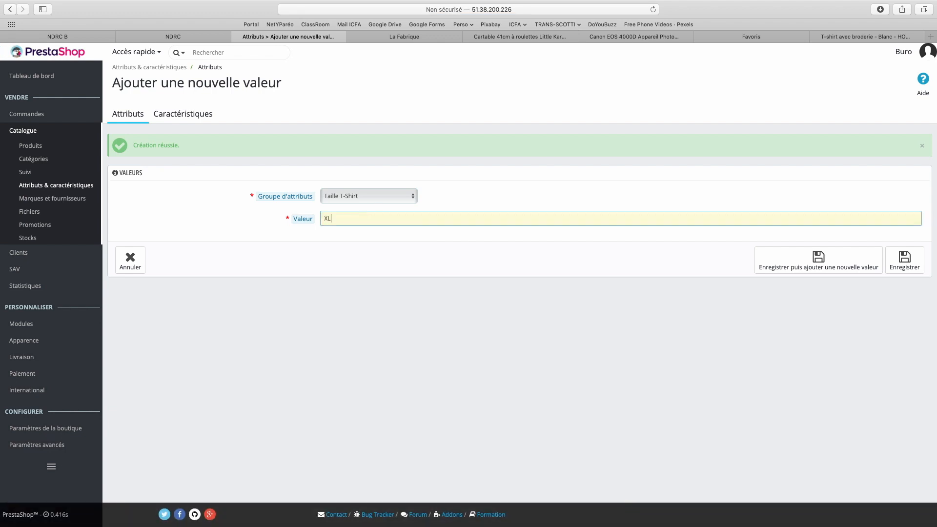
left_click(800, 259)
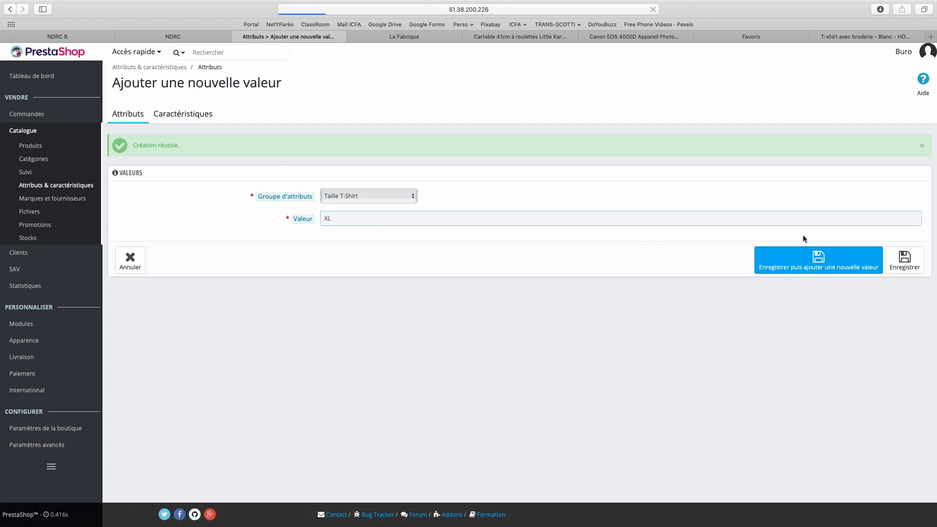
left_click(658, 218)
type("XX")
left_click(851, 258)
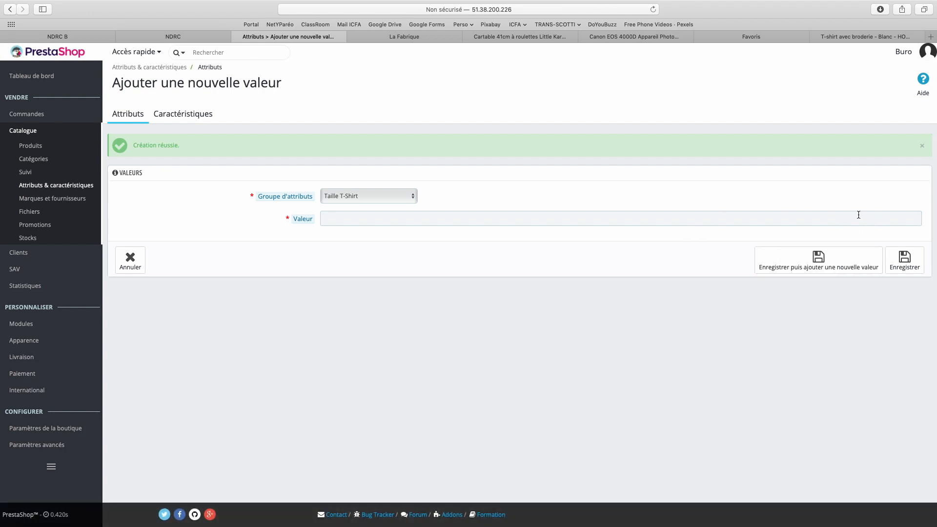
left_click(129, 259)
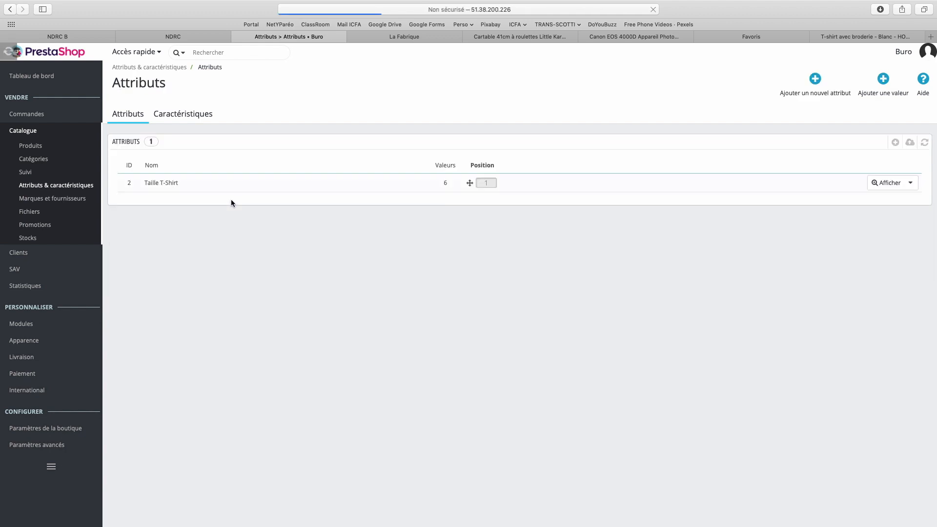
left_click(175, 188)
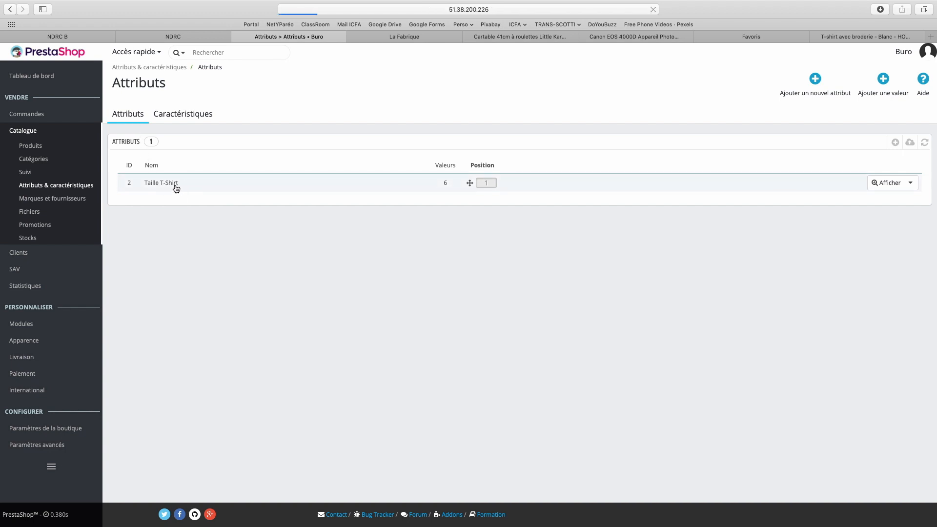